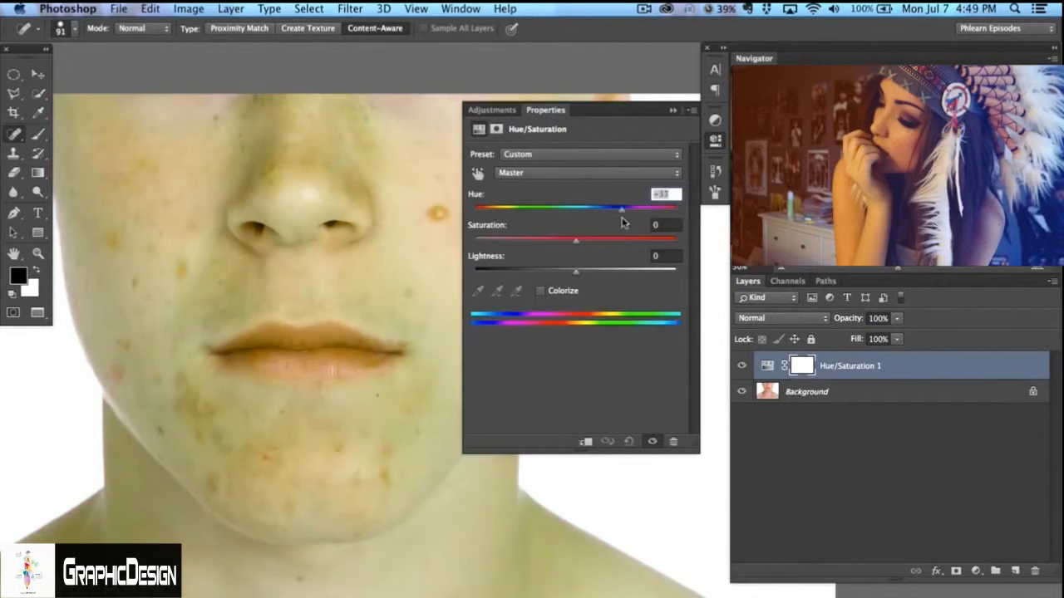
Undo the last hue change, switch the Hue/Saturation adjustment to Reds, and set hue to +100 and saturation to +54.
key(super+z)
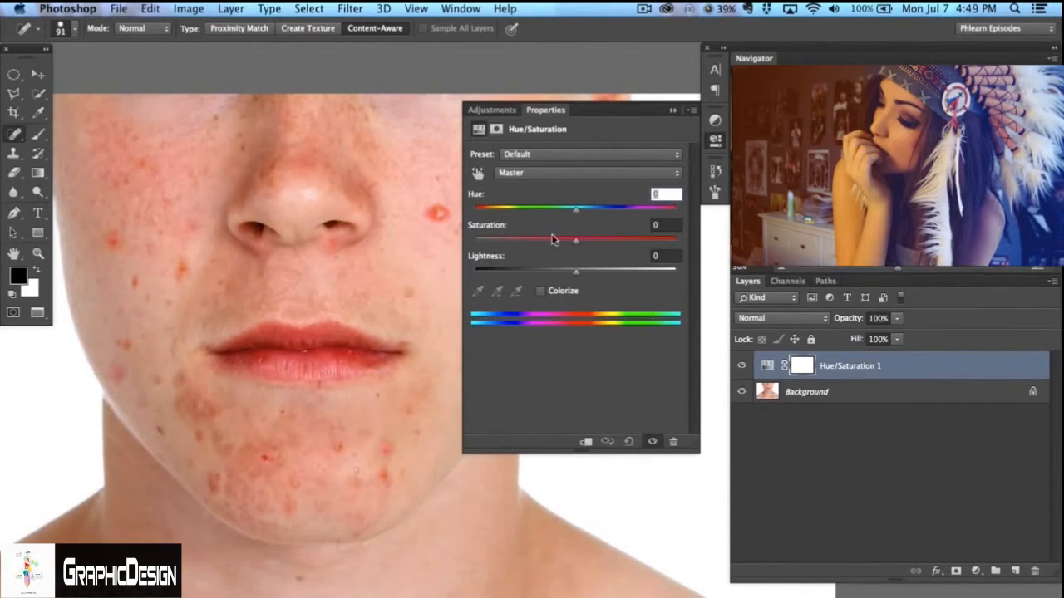
click(511, 173)
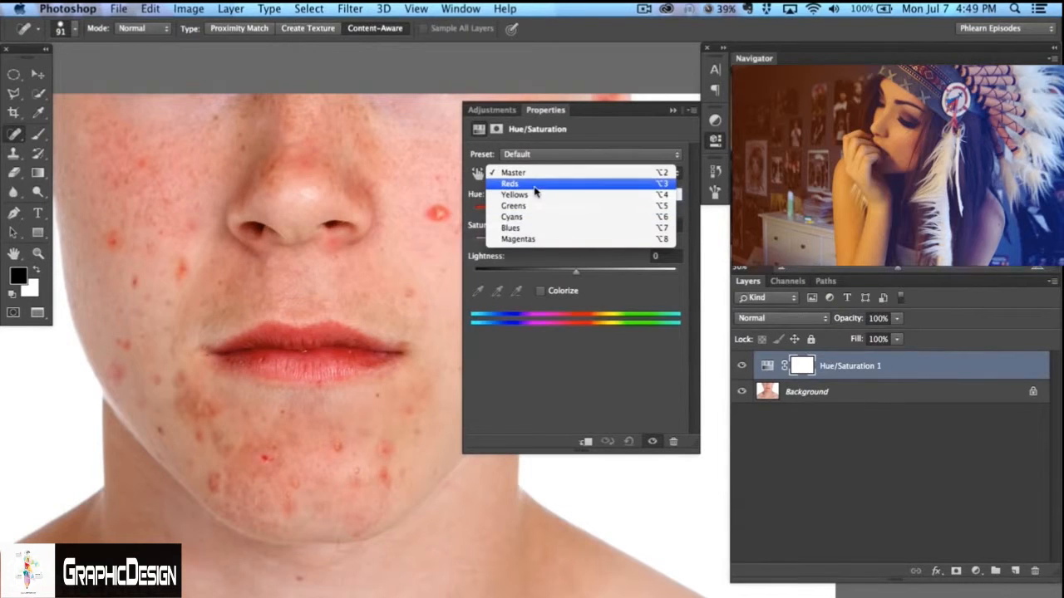
click(523, 184)
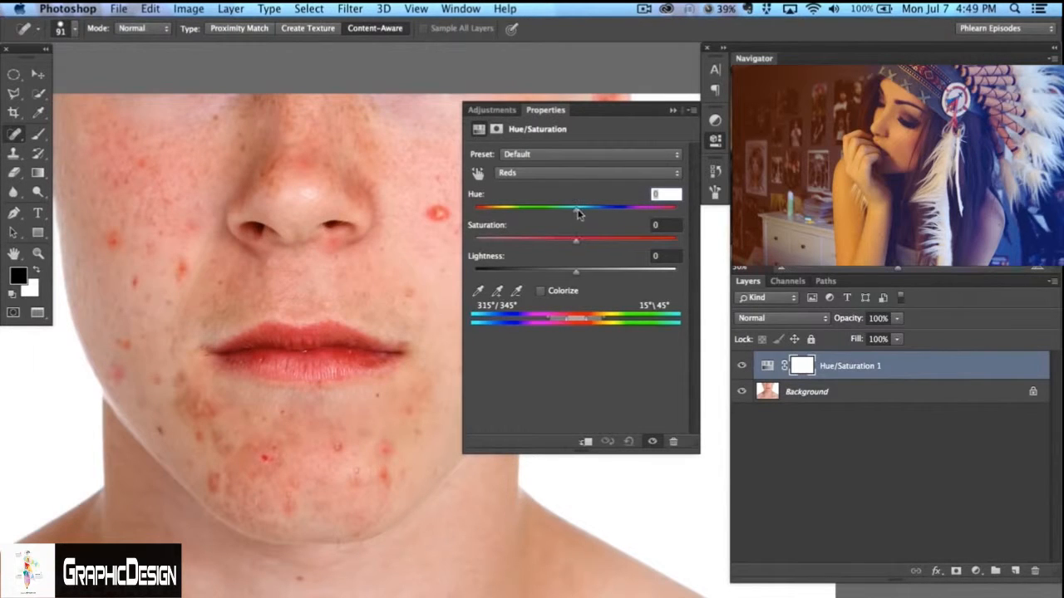
drag(577, 211, 643, 216)
drag(577, 241, 631, 241)
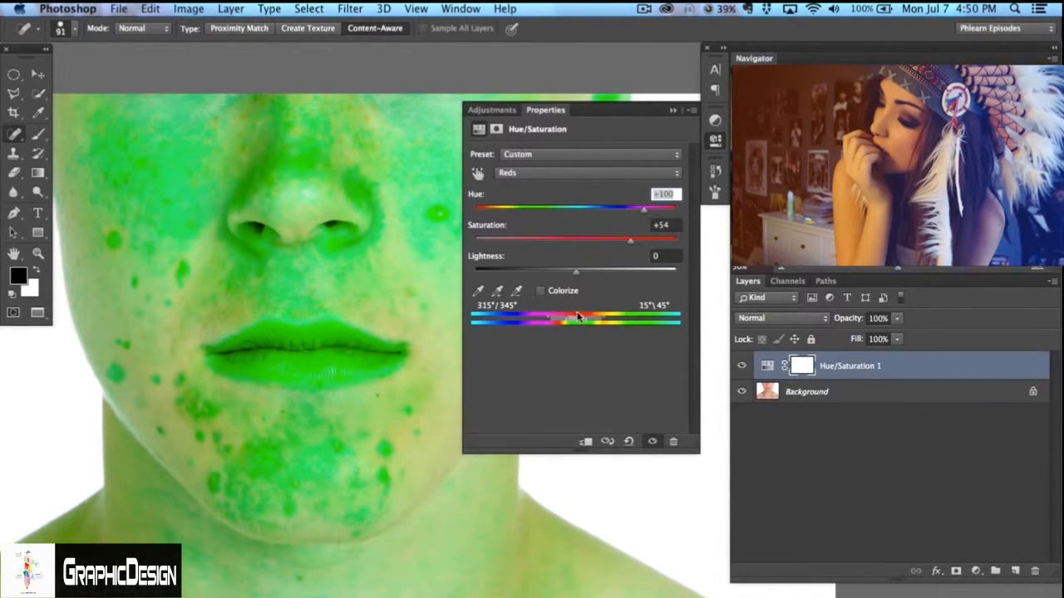
Shift the Reds color range to 302°/332° and 3°\32° to isolate the blemishes, and reset hue and saturation to 0.
mouse_move(575, 326)
mouse_down()
mouse_move(579, 318)
mouse_move(560, 319)
mouse_move(619, 319)
mouse_move(560, 319)
mouse_move(583, 322)
mouse_move(569, 321)
mouse_up()
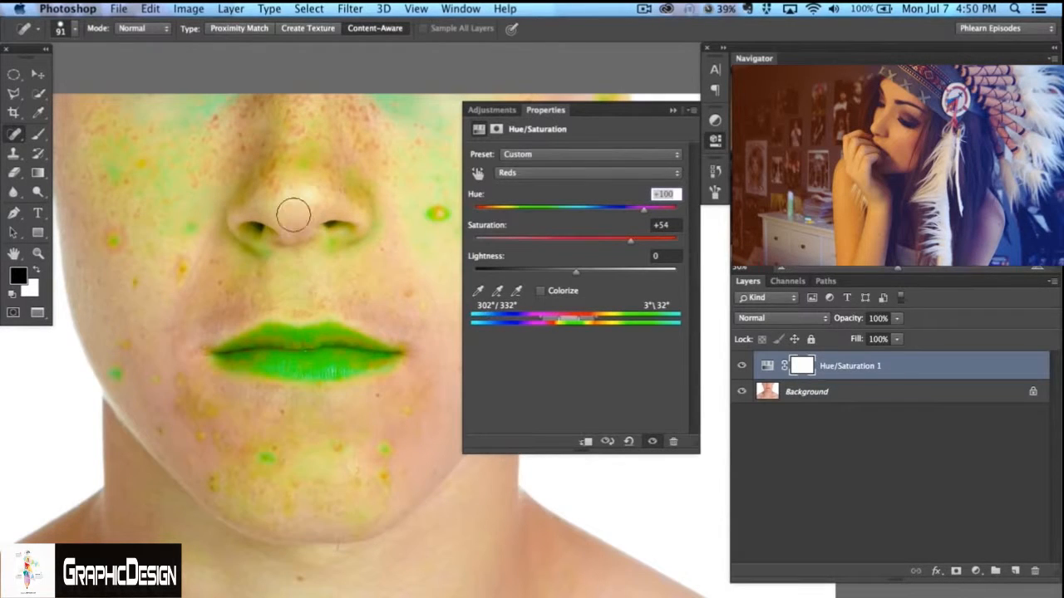
key(Tab)
text(0)
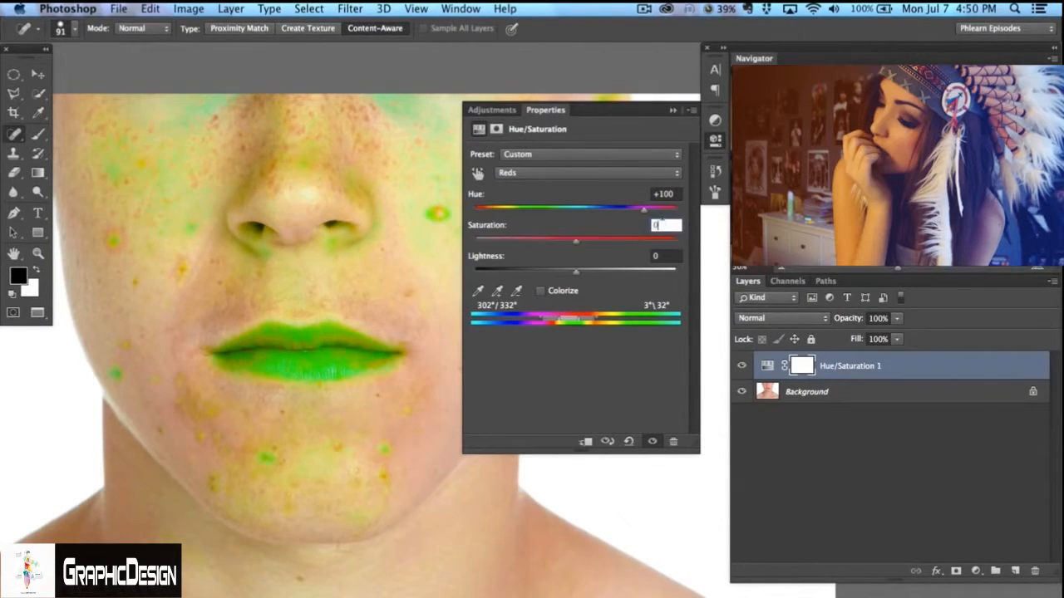
key(shift+Tab)
text(0)
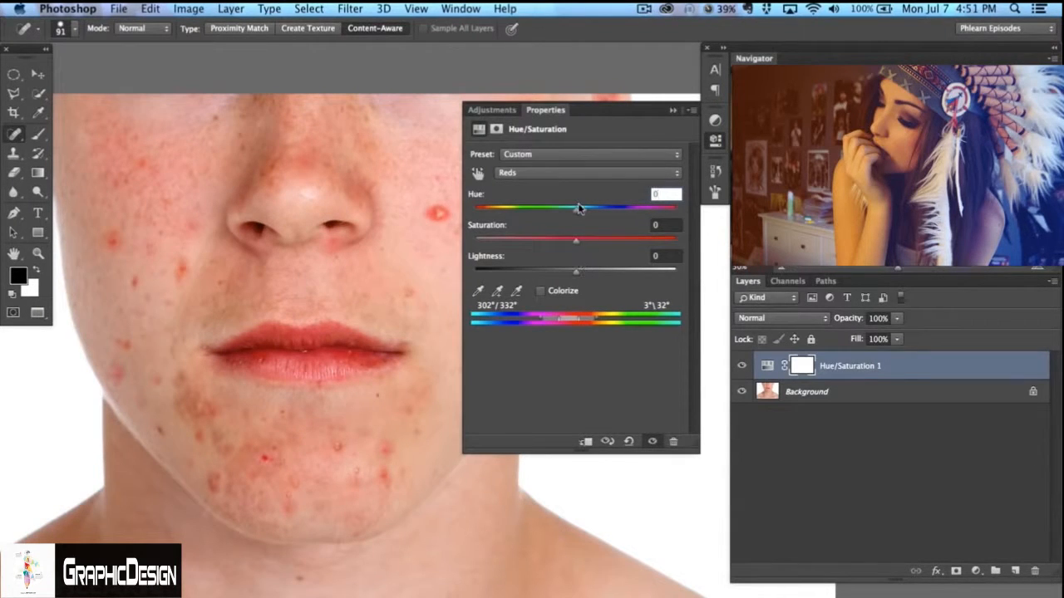
Set the Reds hue to +24, saturation to +16 and lightness to +43, and collapse the adjustment settings.
mouse_move(579, 215)
mouse_down()
mouse_move(591, 214)
mouse_move(494, 218)
mouse_move(596, 210)
mouse_up()
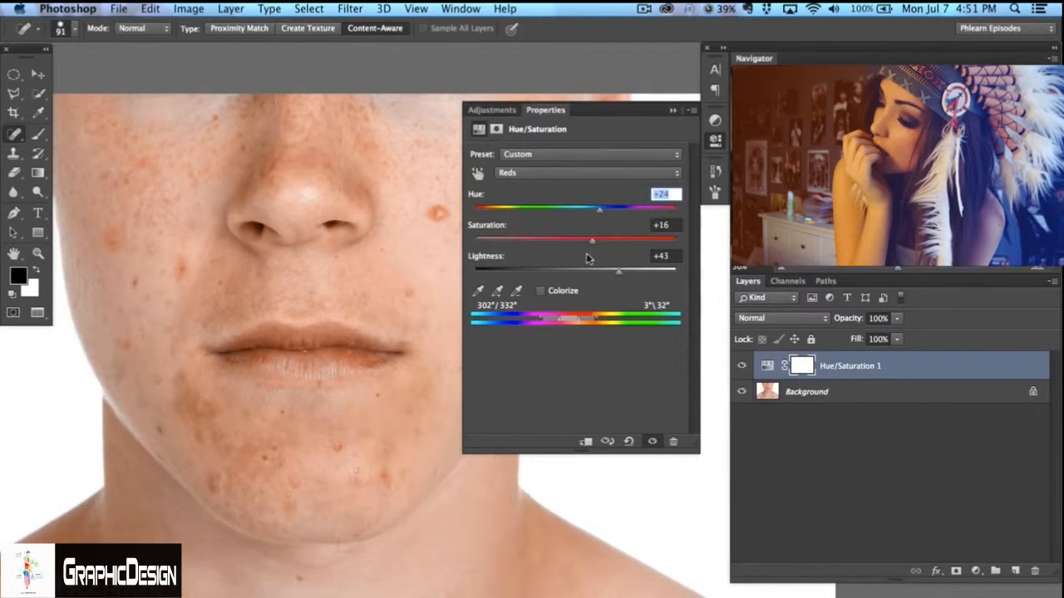
click(713, 145)
drag(500, 399, 575, 382)
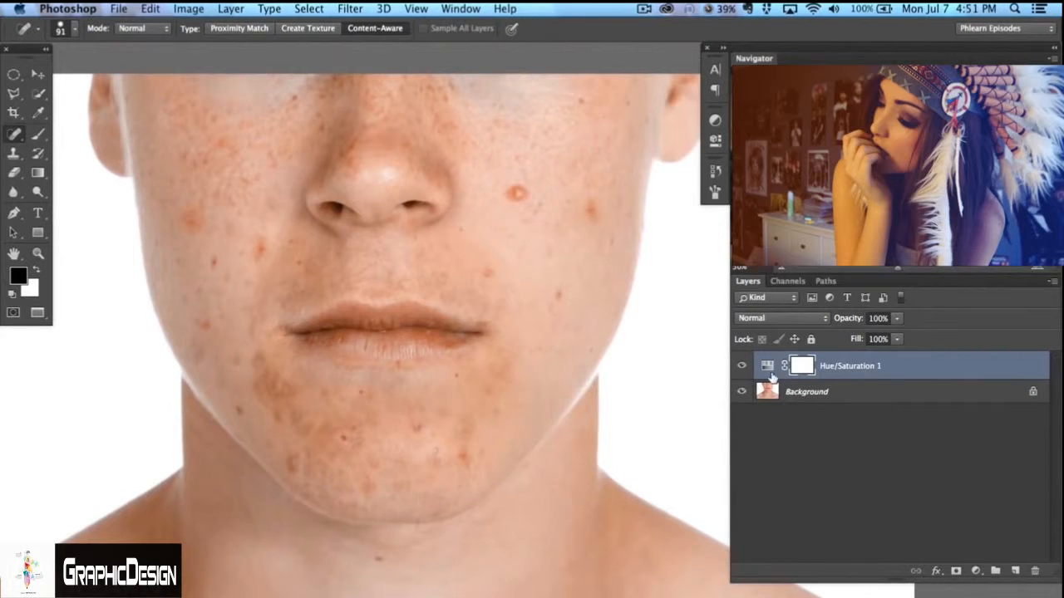
Compare the skin redness with and without the Hue/Saturation adjustment by toggling the layer's visibility.
click(741, 367)
click(743, 368)
click(743, 368)
click(743, 368)
click(744, 368)
click(744, 367)
click(744, 367)
click(744, 367)
Brush black over the lips on the Hue/Saturation mask to exclude them from the correction, and compare before and after.
key(b)
mouse_move(408, 344)
mouse_down()
mouse_move(345, 338)
mouse_move(449, 329)
mouse_move(347, 326)
mouse_up()
click(741, 367)
click(740, 366)
click(741, 367)
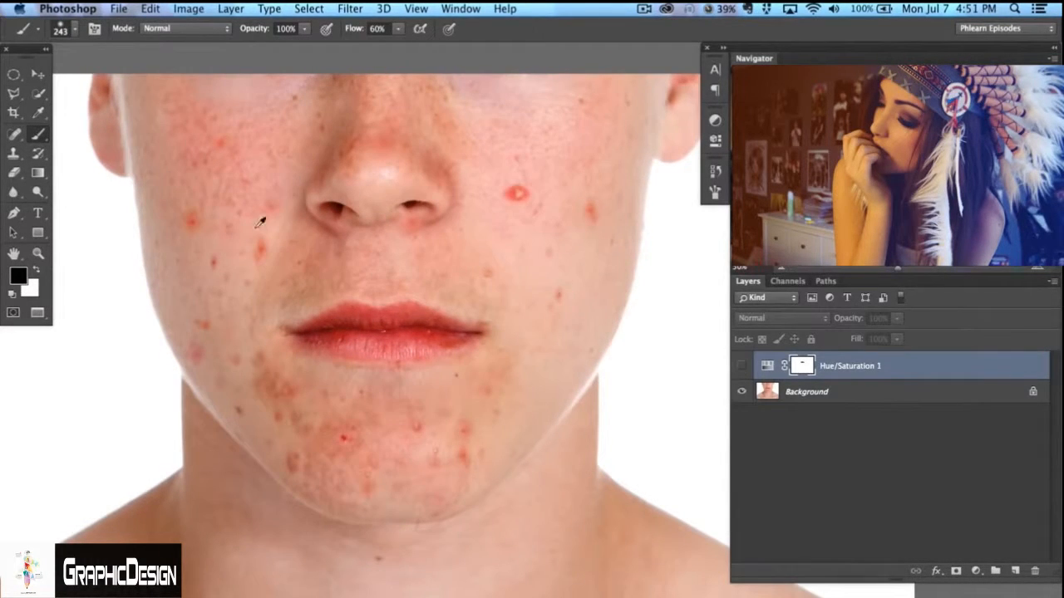
click(740, 367)
click(740, 368)
click(740, 368)
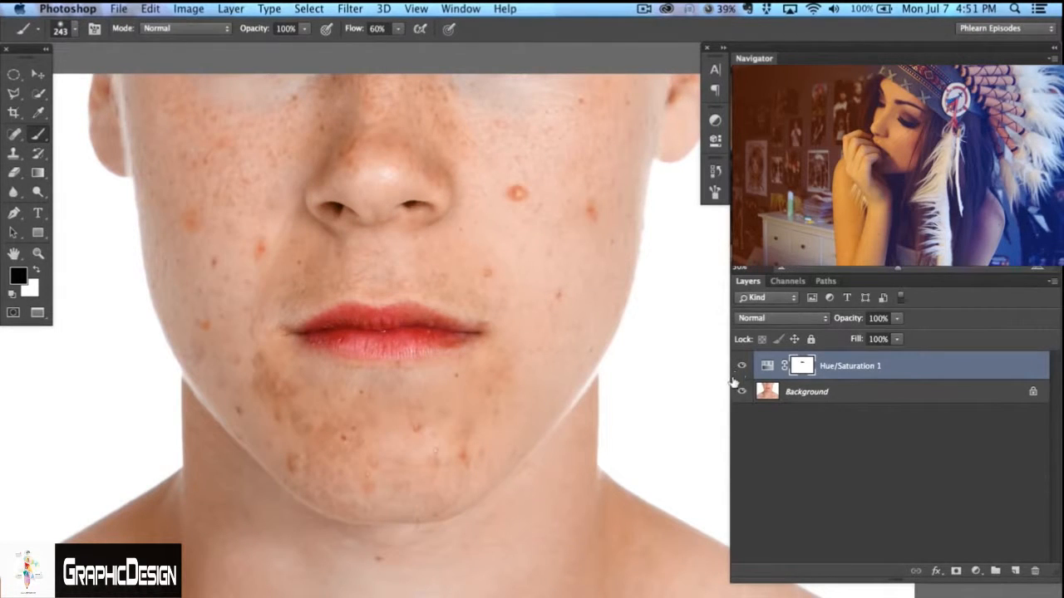
click(741, 367)
click(741, 368)
click(742, 368)
click(741, 367)
Add a new empty layer above the Hue/Saturation adjustment and choose the Spot Healing Brush Tool for retouching.
key(super+plus)
drag(438, 424, 525, 460)
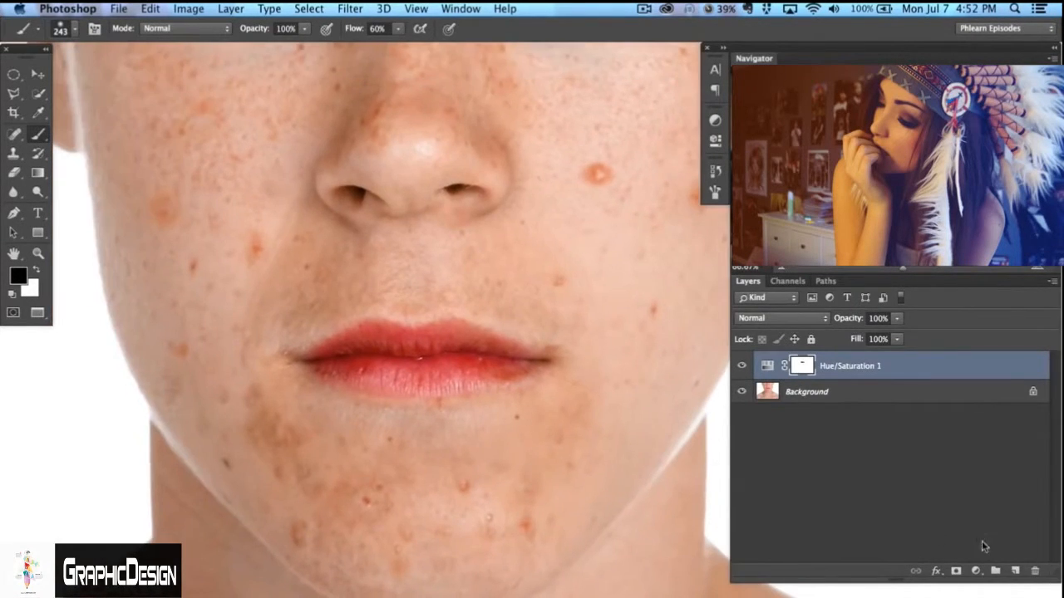
click(1016, 572)
click(15, 135)
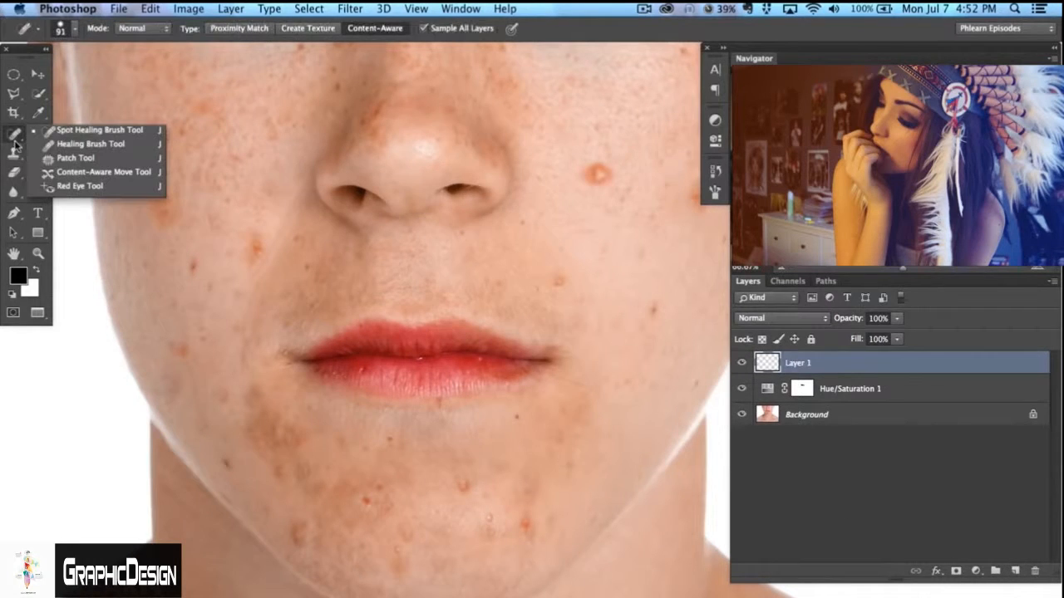
click(94, 133)
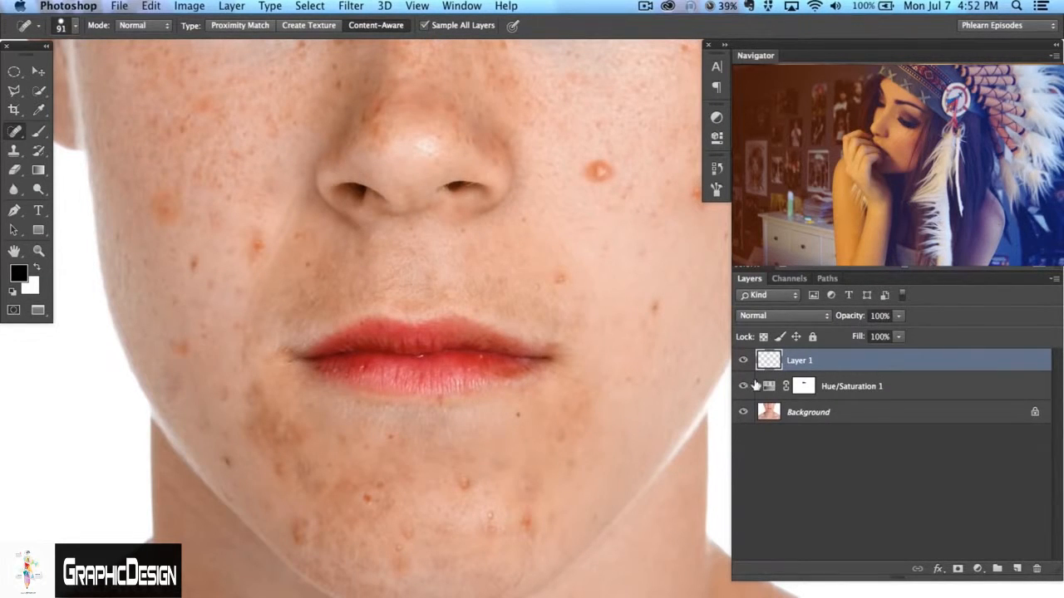
Heal the large pimple and surrounding blemishes on the cheek on the image's right side.
scroll(579, 261, up, 2)
scroll(579, 261, right, 2)
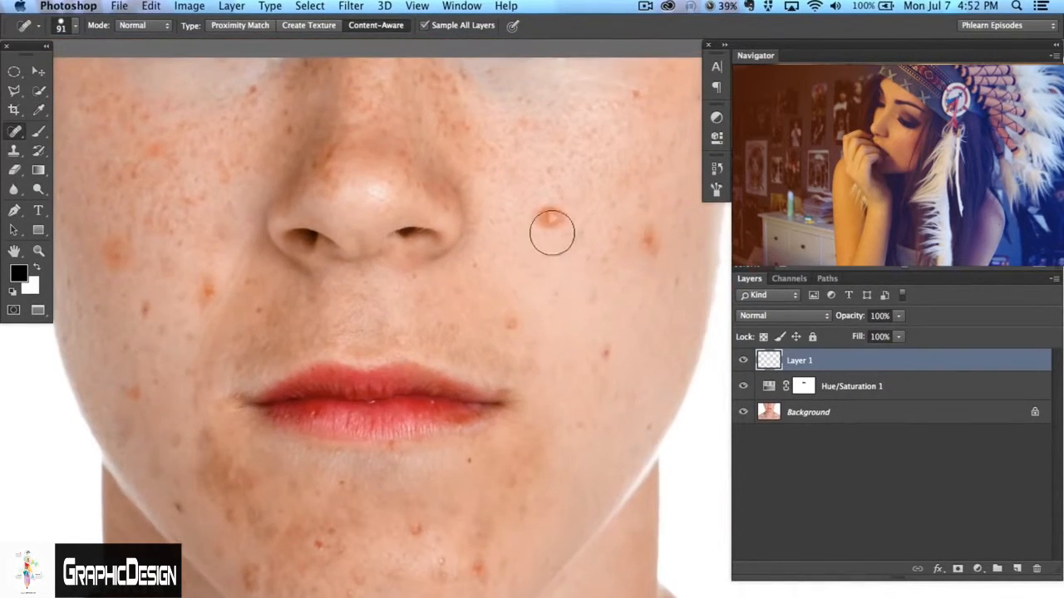
drag(552, 217, 546, 236)
click(570, 238)
click(653, 247)
click(615, 227)
drag(605, 256, 595, 293)
click(513, 324)
click(484, 340)
click(609, 353)
Heal the individual dark spots below the lips and along the chin's right half.
click(484, 529)
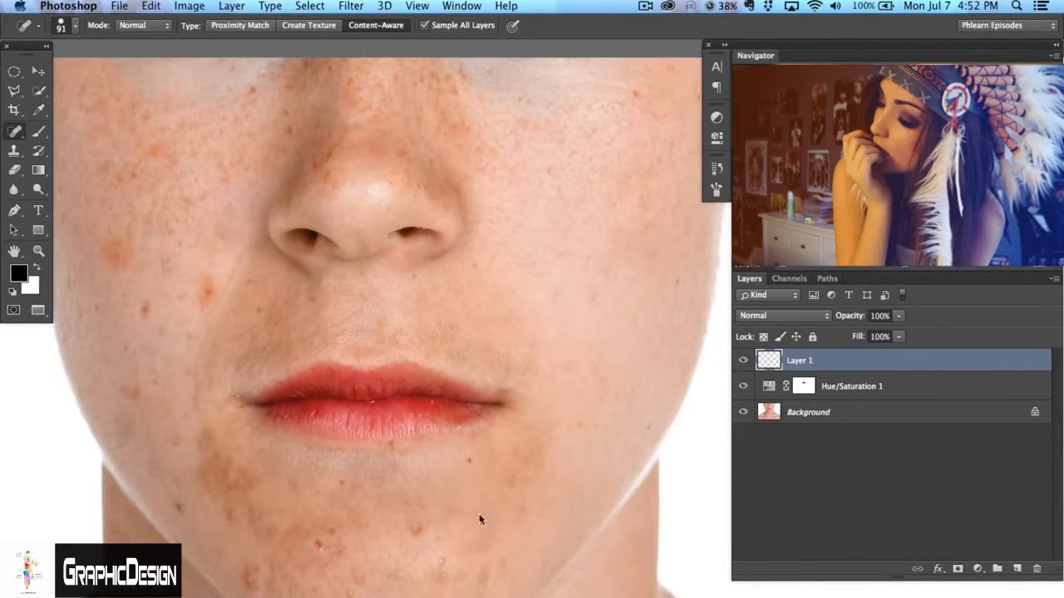
click(482, 577)
click(504, 474)
click(468, 460)
click(341, 484)
Heal the red blemishes on the cheek on the image's left side, from beside the nose down to the jaw.
scroll(291, 374, left, 3)
drag(283, 264, 282, 295)
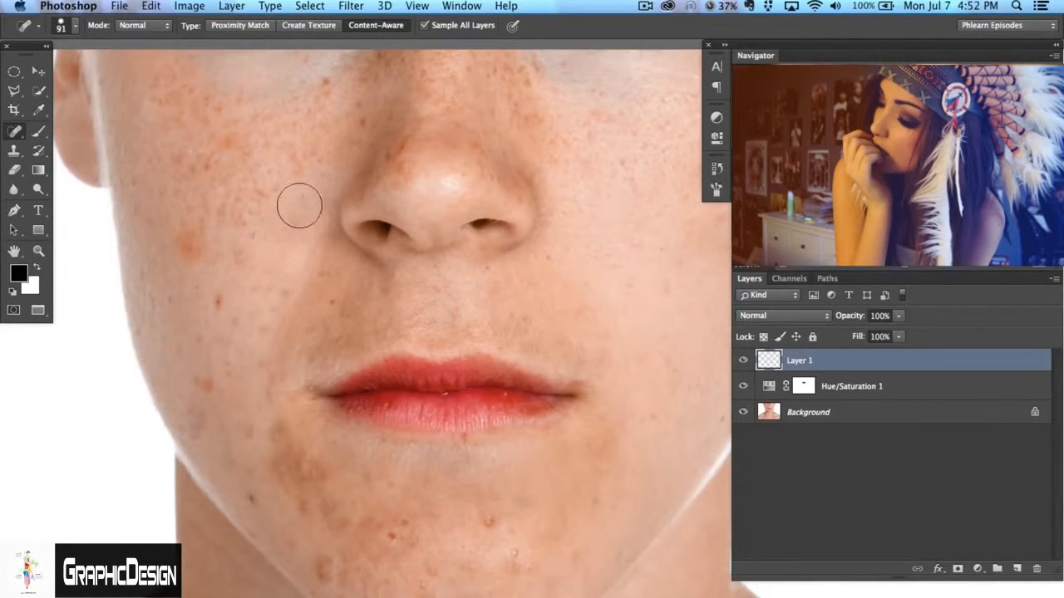
drag(195, 236, 193, 247)
drag(217, 297, 212, 306)
drag(197, 343, 194, 350)
drag(208, 375, 203, 374)
mouse_move(200, 431)
mouse_down()
mouse_move(197, 393)
mouse_move(199, 435)
mouse_up()
Heal the pimples and red patches across the middle and right part of the chin.
drag(393, 546, 392, 507)
mouse_move(428, 574)
mouse_down()
mouse_move(470, 595)
mouse_move(462, 564)
mouse_up()
drag(497, 517, 474, 510)
drag(538, 517, 532, 503)
drag(513, 550, 509, 539)
drag(519, 575, 538, 570)
drag(565, 555, 624, 553)
click(617, 555)
drag(598, 513, 607, 504)
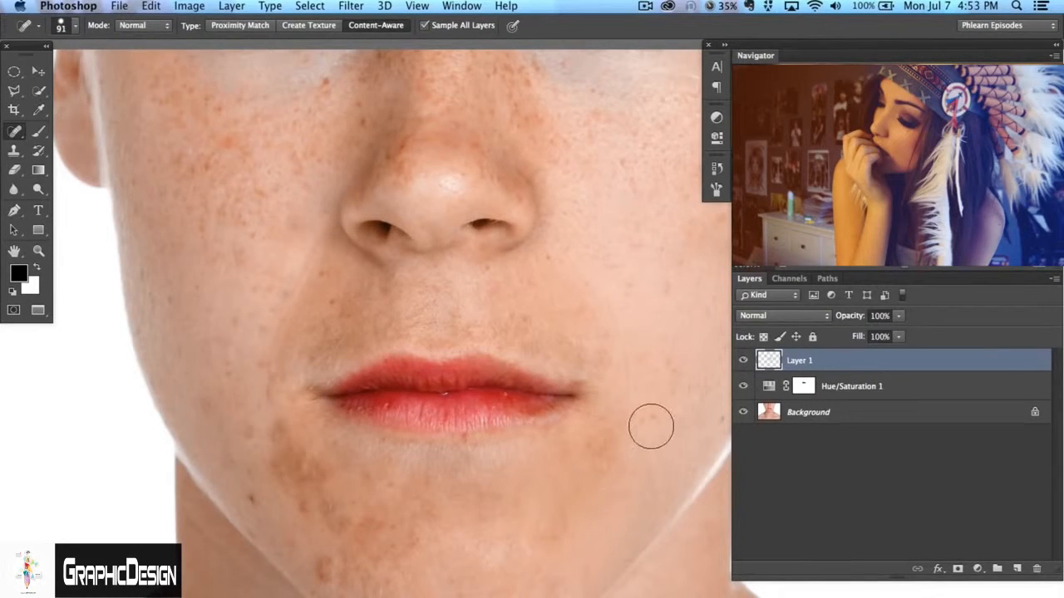
Heal the dark patches and spots on the left part of the chin and along the adjoining jawline.
mouse_move(302, 510)
mouse_down()
mouse_move(334, 449)
mouse_move(386, 484)
mouse_up()
click(357, 501)
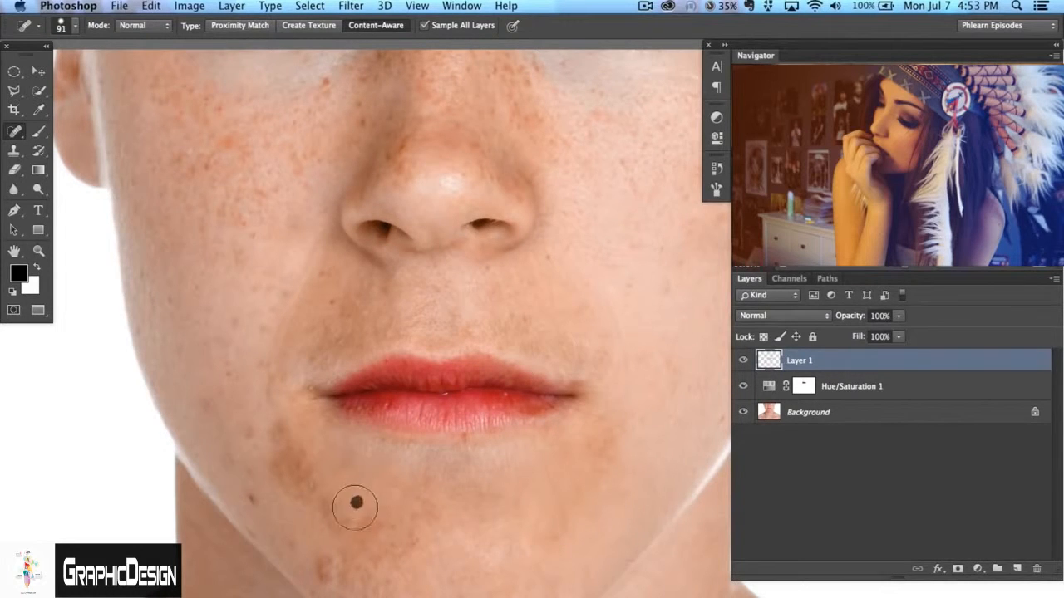
drag(325, 558, 323, 577)
drag(251, 502, 252, 504)
drag(251, 470, 244, 438)
drag(204, 397, 203, 405)
drag(222, 455, 247, 494)
Heal the small remaining spots on the lower left cheek beside the mouth.
drag(260, 365, 268, 346)
drag(287, 289, 289, 297)
mouse_move(259, 291)
mouse_down()
mouse_move(286, 295)
mouse_move(261, 309)
mouse_up()
drag(266, 324, 265, 335)
drag(231, 316, 233, 321)
drag(227, 360, 225, 368)
drag(269, 383, 285, 378)
Heal the spots and uneven patches between the nose and the upper lip, on both sides of the mouth.
drag(336, 297, 330, 275)
drag(339, 322, 345, 313)
drag(387, 285, 386, 294)
drag(536, 322, 527, 315)
drag(468, 334, 482, 313)
click(491, 273)
drag(491, 272, 484, 272)
drag(510, 312, 503, 292)
Heal leftover spots around the mouth corners, the nose, both cheeks and the chin.
drag(601, 445, 596, 457)
mouse_move(318, 486)
mouse_down()
mouse_move(297, 484)
mouse_move(280, 425)
mouse_move(261, 473)
mouse_move(335, 504)
mouse_move(311, 485)
mouse_up()
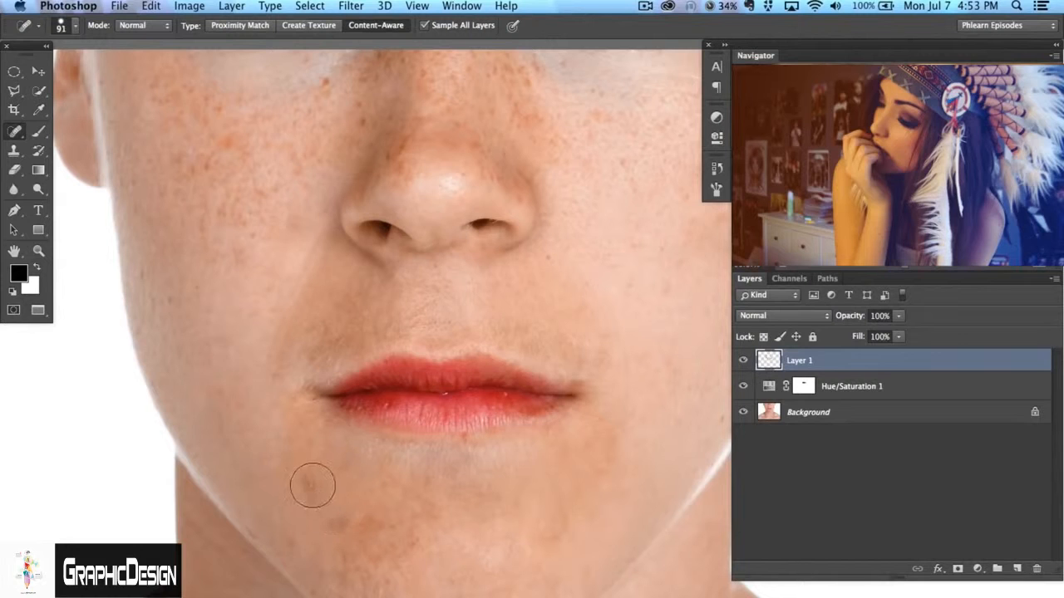
drag(325, 327, 366, 287)
drag(291, 204, 287, 215)
drag(536, 260, 547, 253)
drag(588, 293, 594, 286)
drag(662, 289, 665, 288)
drag(610, 440, 612, 441)
click(558, 526)
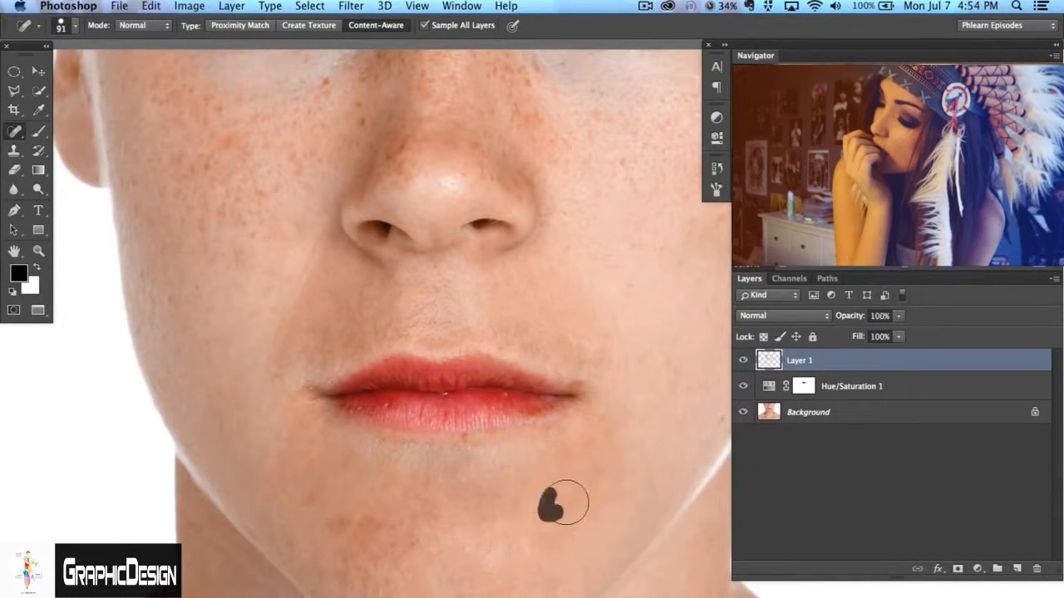
Heal the dark patches on the chin's left side and the discoloration beside the upper lip's left half.
key(super+minus)
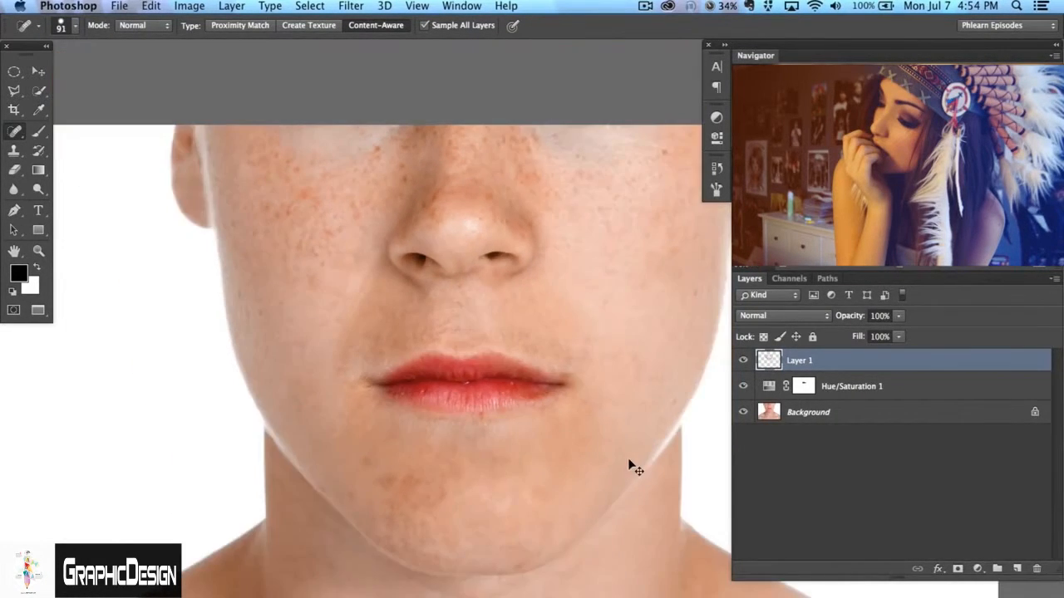
drag(533, 481, 511, 476)
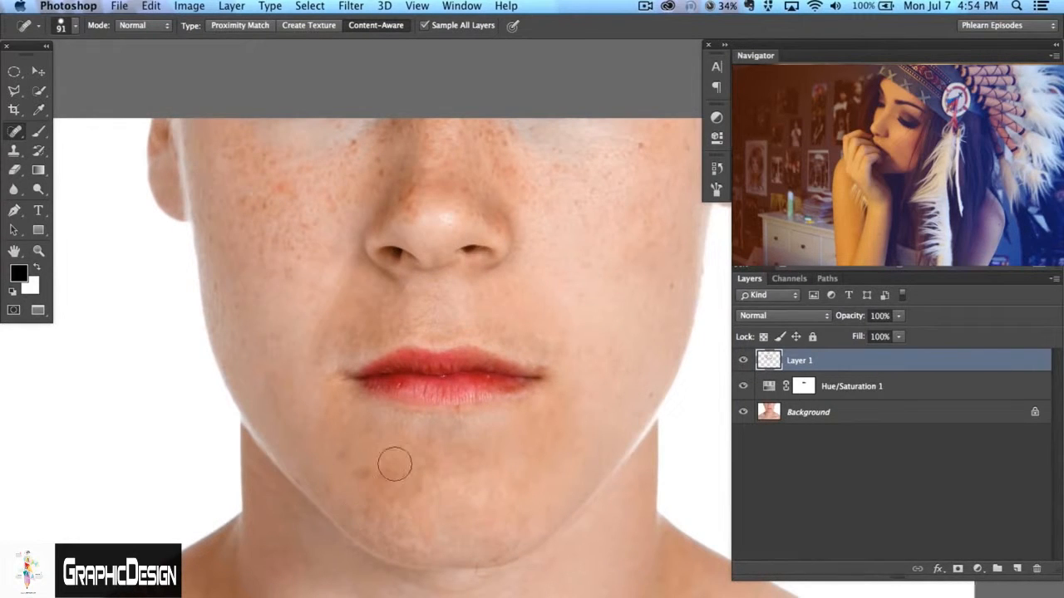
mouse_move(384, 480)
mouse_down()
mouse_move(397, 478)
mouse_move(369, 503)
mouse_move(407, 481)
mouse_up()
mouse_move(355, 452)
mouse_down()
mouse_move(337, 456)
mouse_move(346, 418)
mouse_move(331, 432)
mouse_up()
mouse_move(350, 345)
mouse_down()
mouse_move(342, 311)
mouse_move(364, 289)
mouse_up()
mouse_move(391, 336)
mouse_down()
mouse_move(404, 304)
mouse_move(421, 309)
mouse_move(399, 308)
mouse_up()
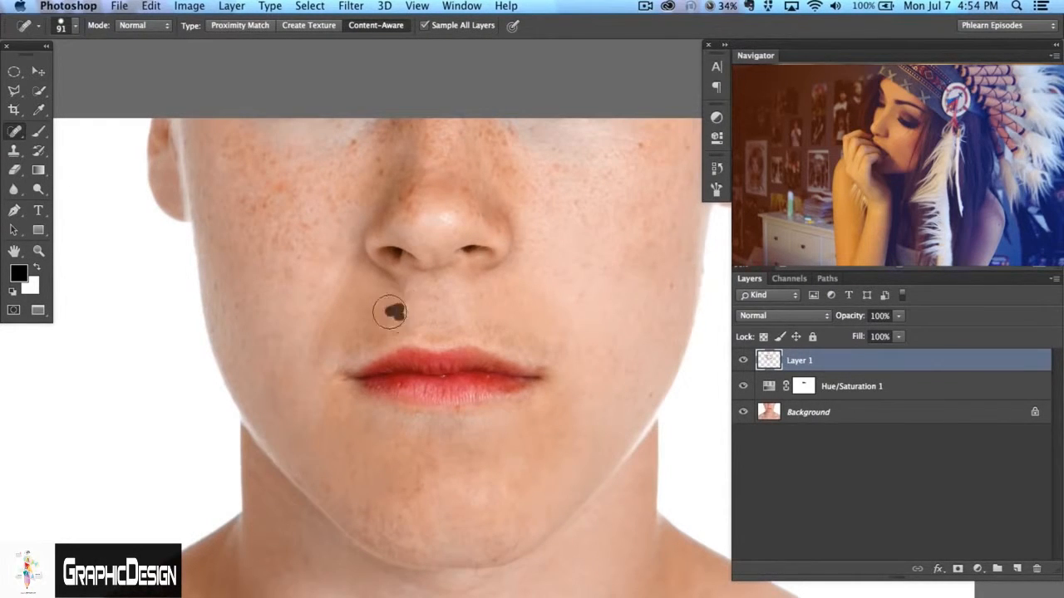
drag(359, 337, 359, 338)
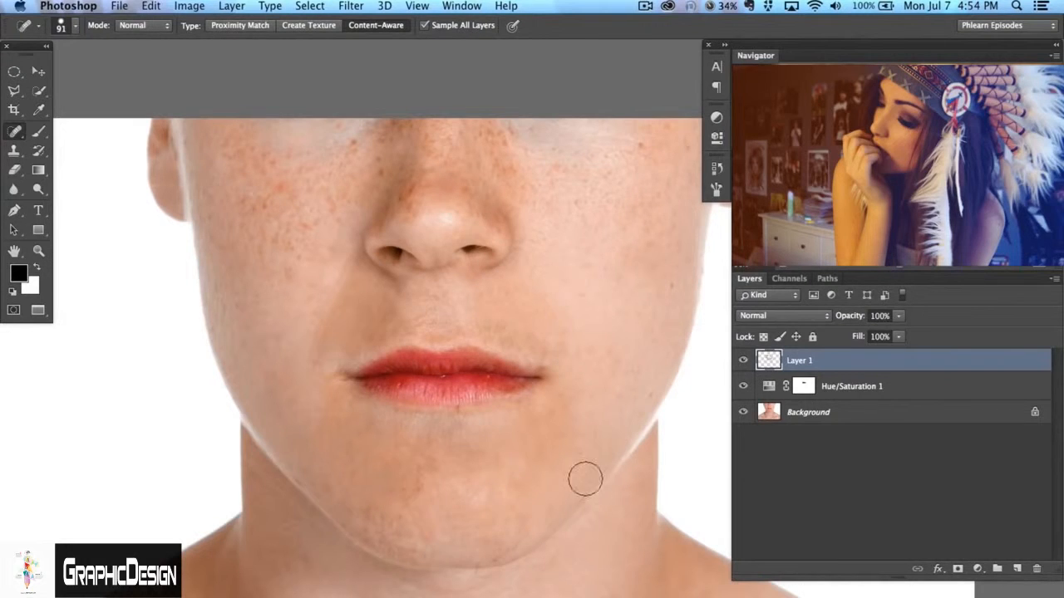
click(368, 329)
Smooth the uneven patches on the middle and right of the chin, and heal the mole on the right cheek.
drag(515, 476, 506, 492)
click(492, 461)
click(417, 476)
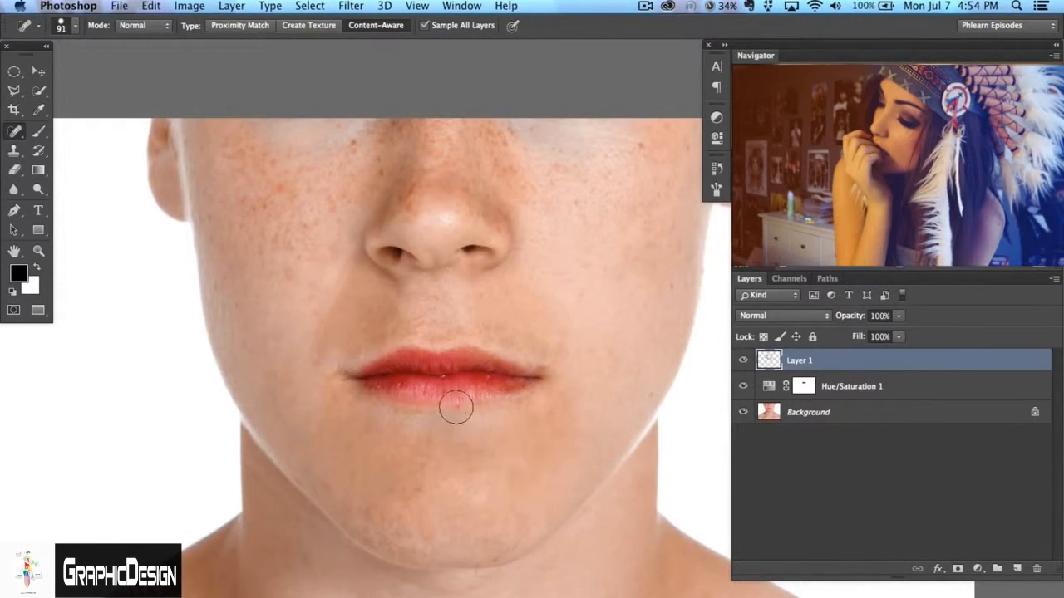
drag(556, 449, 547, 445)
drag(507, 484, 510, 477)
drag(517, 538, 528, 503)
click(671, 288)
Smooth the crease between nose and mouth on the left, and heal remaining patches on the chin's left side.
drag(335, 276, 309, 361)
drag(328, 323, 333, 313)
drag(348, 267, 345, 265)
click(328, 425)
mouse_move(347, 421)
mouse_down()
mouse_move(327, 493)
mouse_move(375, 424)
mouse_up()
click(328, 494)
mouse_move(411, 483)
mouse_down()
mouse_move(424, 452)
mouse_move(401, 511)
mouse_move(427, 542)
mouse_move(393, 517)
mouse_move(364, 517)
mouse_move(364, 493)
mouse_move(439, 532)
mouse_up()
click(429, 437)
click(399, 514)
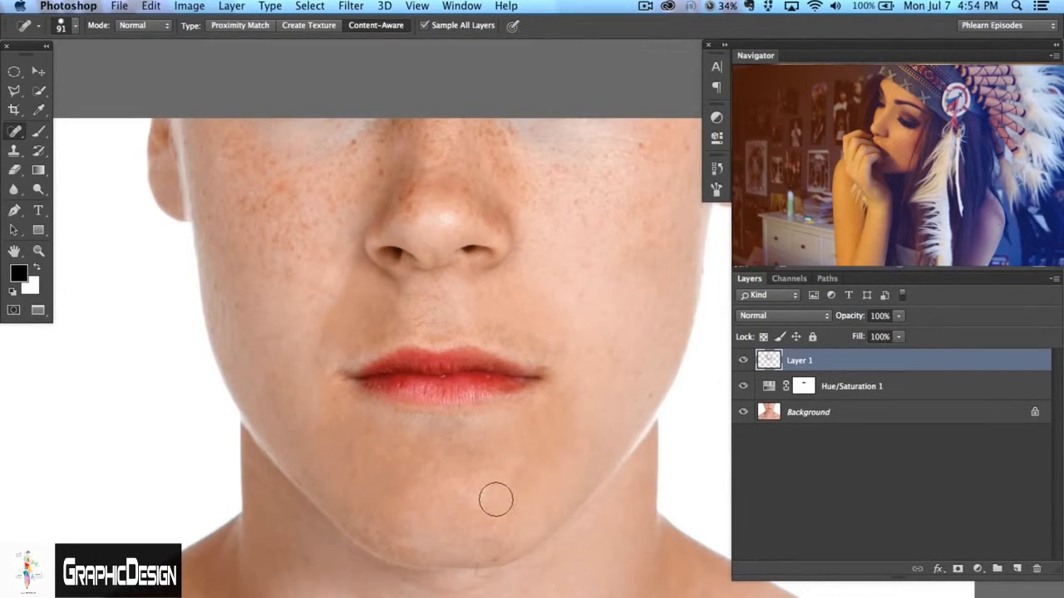
Heal the discoloration above the upper lip's right half and the last marks on the cheeks and chin.
drag(555, 352, 553, 345)
drag(541, 344, 484, 323)
drag(541, 338, 503, 326)
drag(508, 317, 555, 360)
mouse_move(615, 366)
mouse_down()
mouse_move(606, 357)
mouse_move(618, 383)
mouse_up()
drag(409, 315, 411, 314)
mouse_move(474, 337)
mouse_down()
mouse_move(480, 321)
mouse_move(522, 341)
mouse_up()
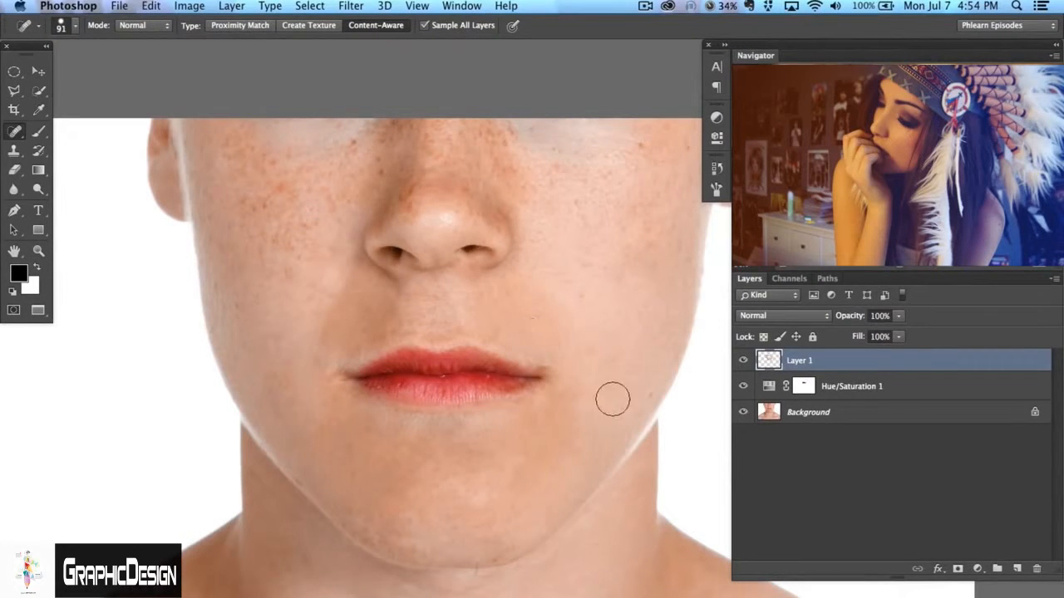
click(522, 467)
drag(271, 375, 271, 377)
drag(550, 463, 559, 478)
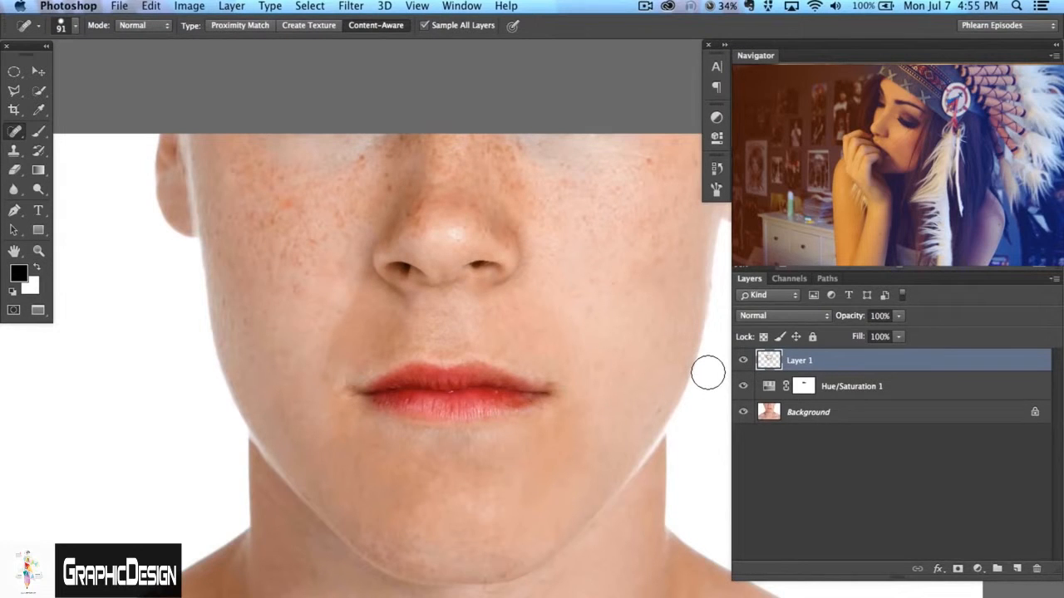
Create another new layer and brush a red color sampled from the lips across both cheeks and the nose.
key(super+shift+alt+n)
key(b)
alt+click(476, 391)
drag(307, 199, 385, 207)
mouse_move(299, 278)
mouse_down()
mouse_move(375, 181)
mouse_move(309, 277)
mouse_move(365, 167)
mouse_up()
mouse_move(565, 199)
mouse_down()
mouse_move(668, 218)
mouse_move(593, 185)
mouse_move(427, 380)
mouse_up()
Set the painted cheek color layer's blend mode to Soft Light.
click(783, 316)
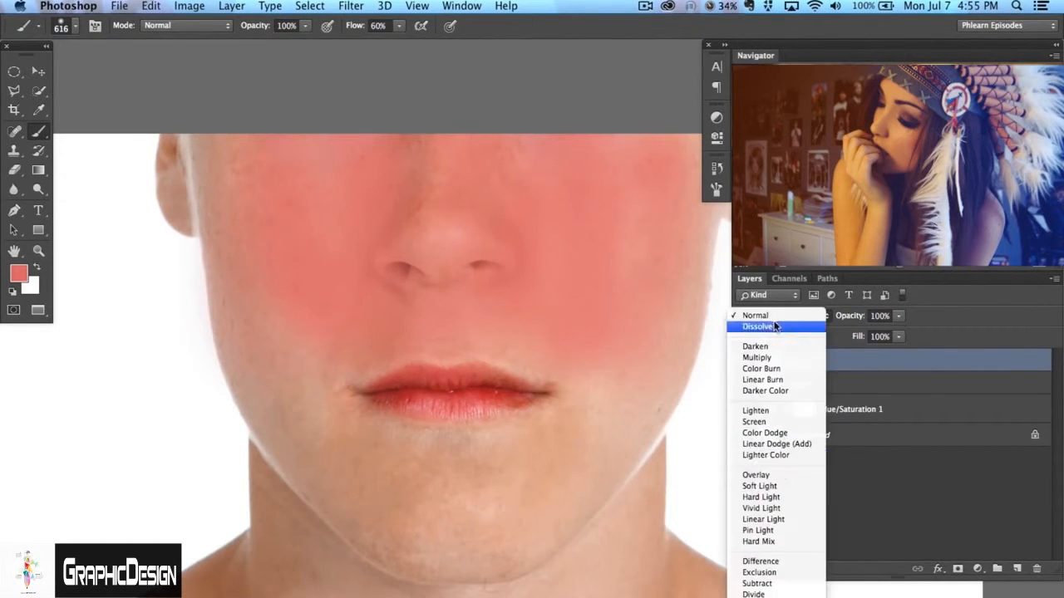
click(758, 486)
scroll(624, 451, right, 3)
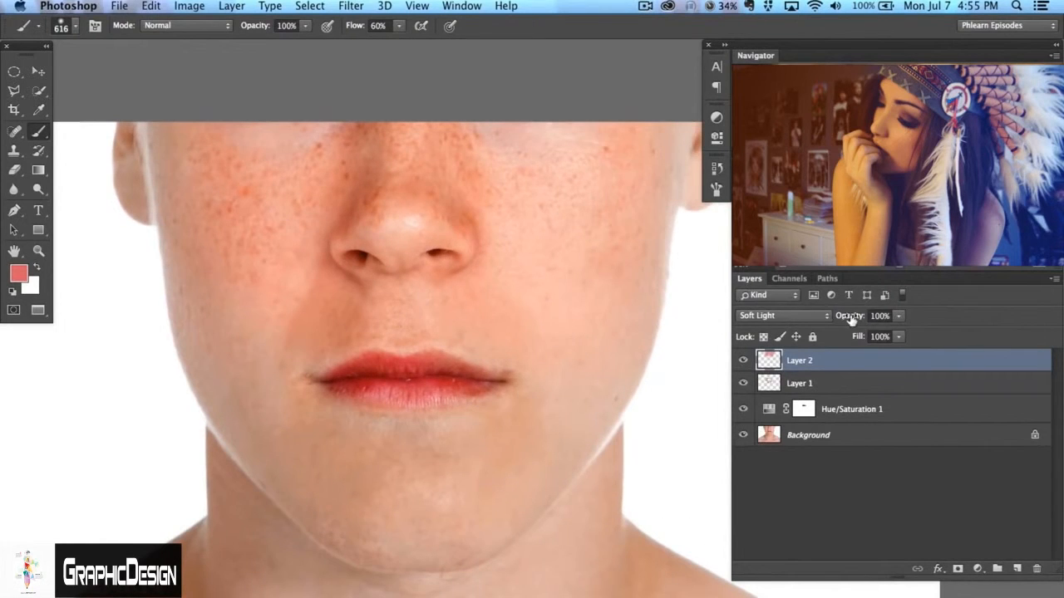